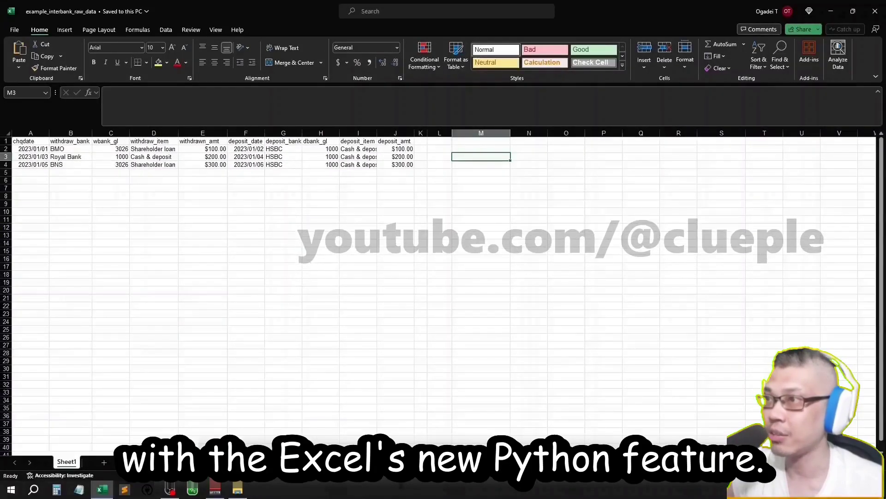
Create a Python formula in M3 that loads A1:J4 with headers=True into df and outputs df on a second line
{"action": "type", "text": "=py"}
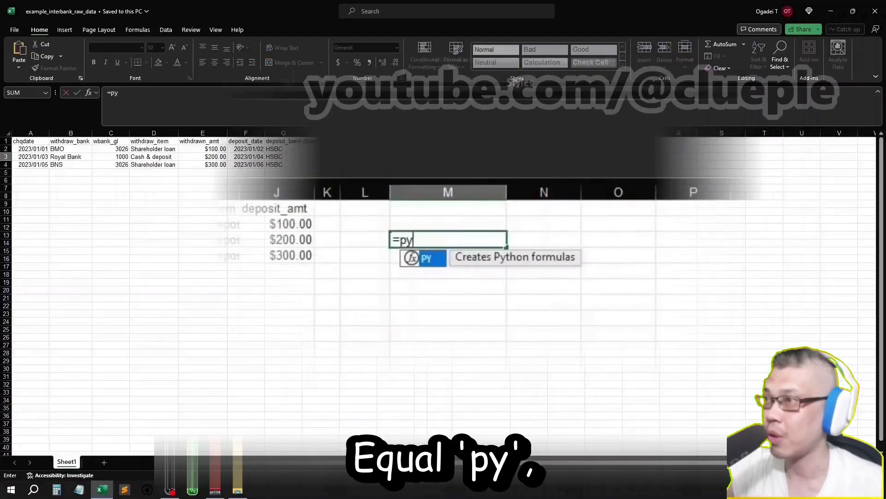
{"action": "key", "text": "Tab"}
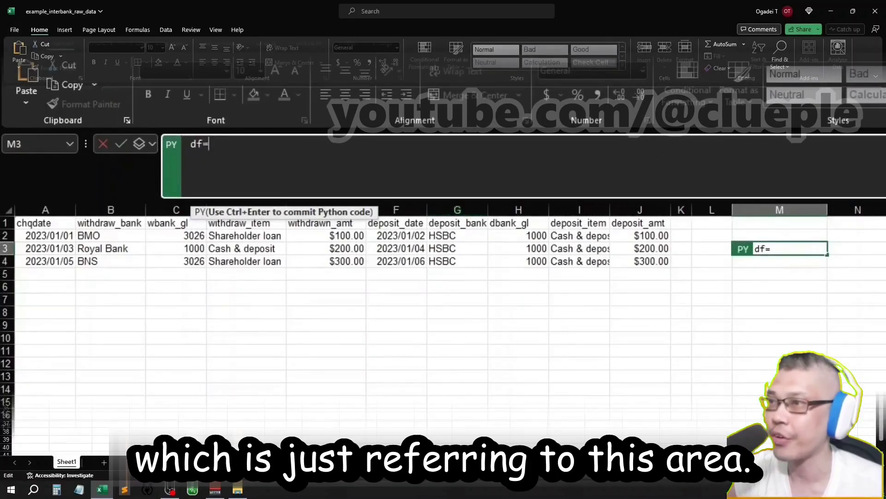
{"action": "left_click_drag", "start_coordinate": [45, 223], "coordinate": [665, 265]}
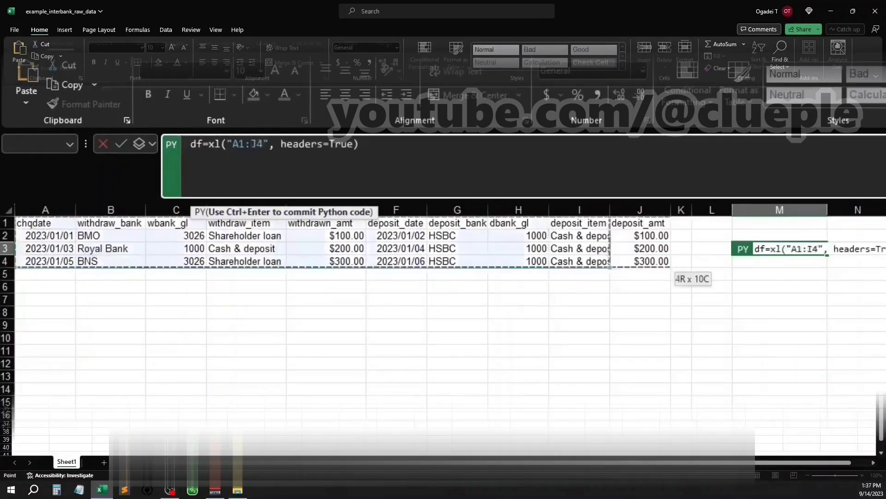
{"action": "key", "text": "Return"}
{"action": "type", "text": "df"}
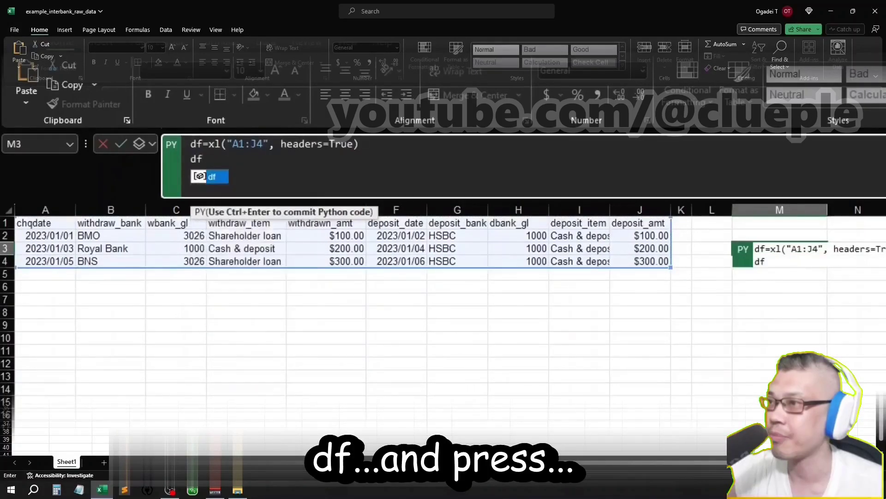
{"action": "key", "text": "ctrl+Return"}
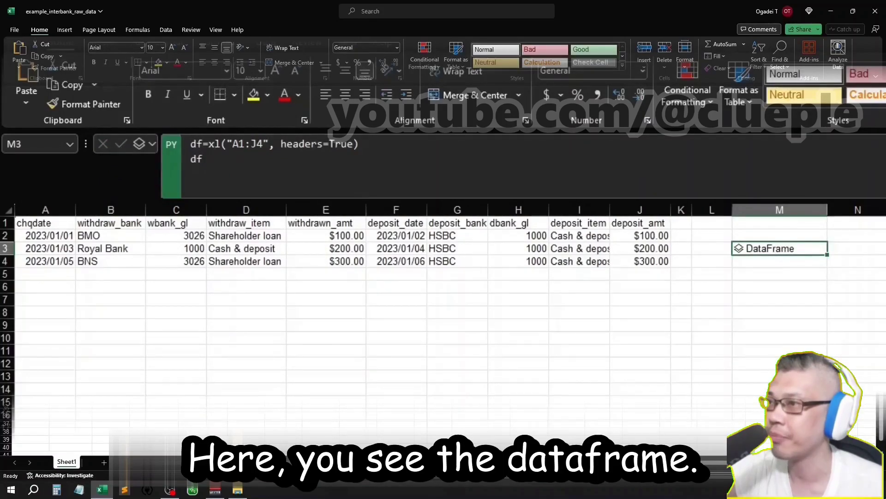
Preview the DataFrame in M3 and look through its columns
{"action": "left_click", "coordinate": [739, 248]}
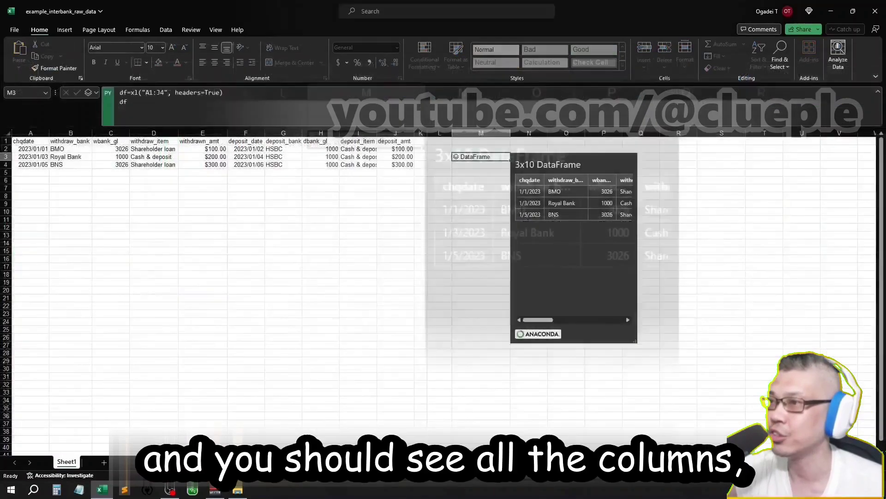
{"action": "scroll", "coordinate": [552, 221], "scroll_direction": "right", "scroll_amount": 5}
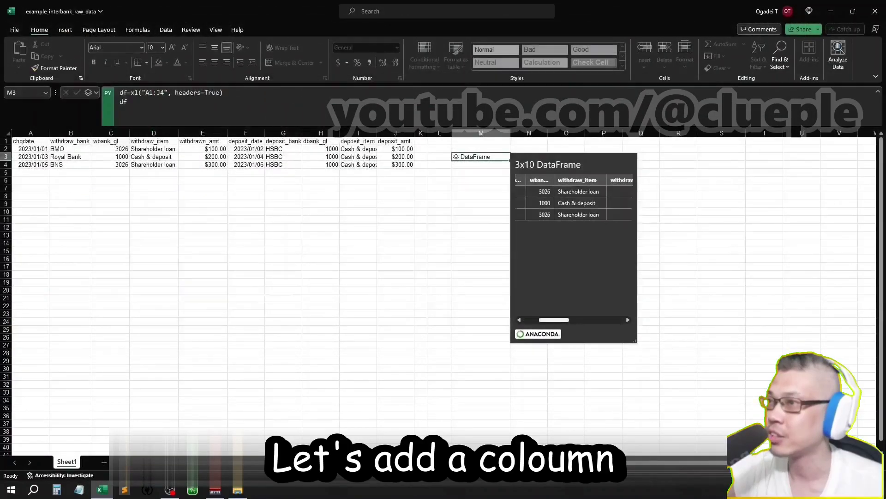
{"action": "scroll", "coordinate": [572, 198], "scroll_direction": "right", "scroll_amount": 5}
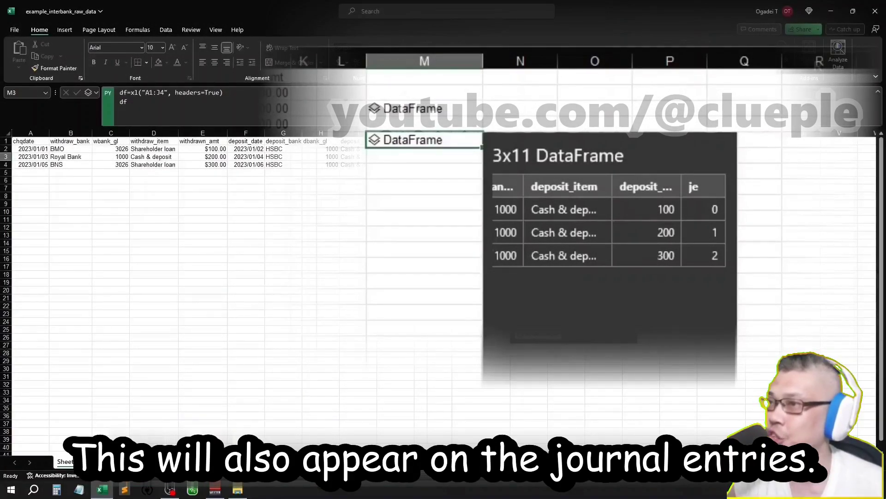
Reduce the Python code in M3 to the single line df=xl("A1:J4", headers=True) and run it
{"action": "key", "text": "F2"}
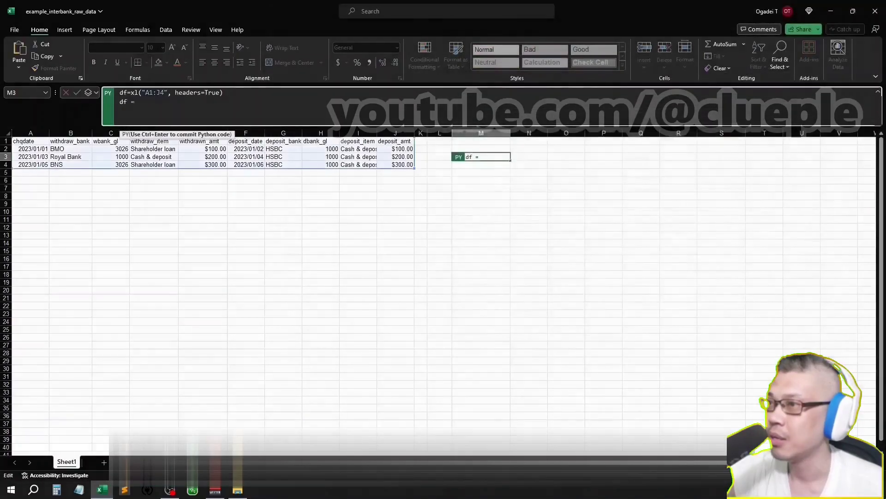
{"action": "key", "text": "BackSpace"}
{"action": "key", "text": "BackSpace"}
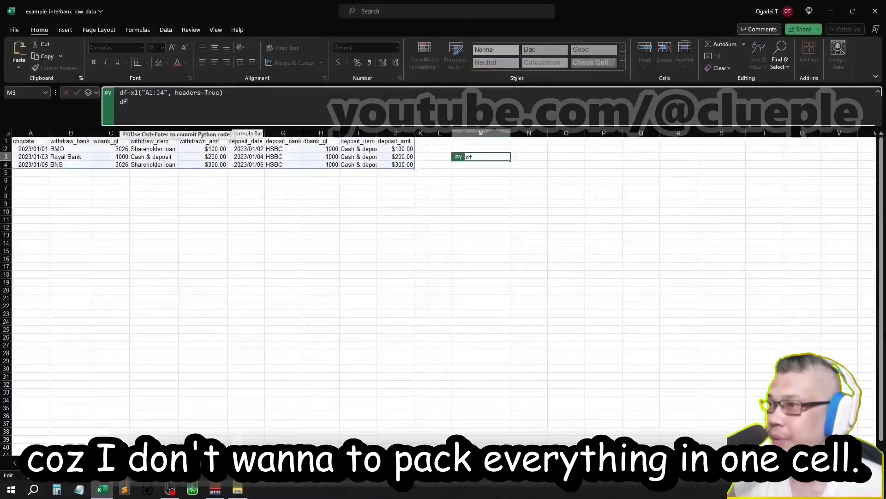
{"action": "key", "text": "Return"}
{"action": "key", "text": "BackSpace"}
{"action": "key", "text": "BackSpace"}
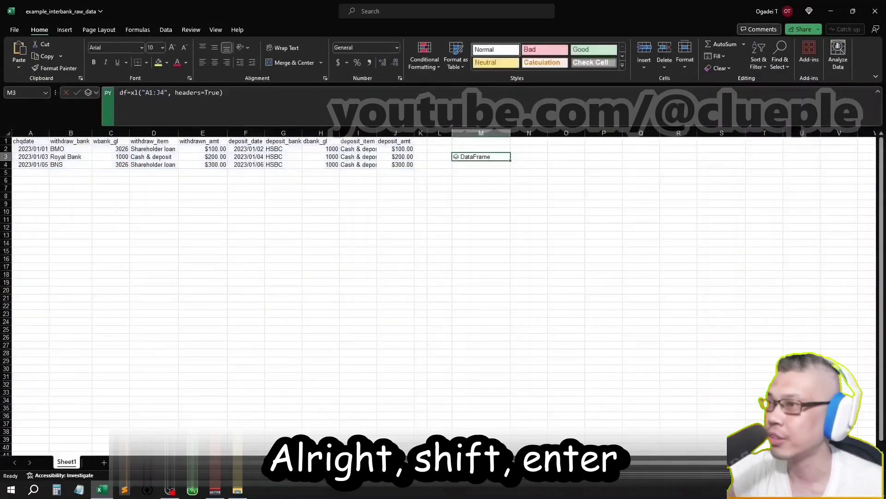
{"action": "key", "text": "ctrl+Return"}
Start a Python formula in M5 that reassigns df using df.assign with a je column equal to df.index
{"action": "left_click", "coordinate": [481, 172]}
{"action": "type", "text": "=py"}
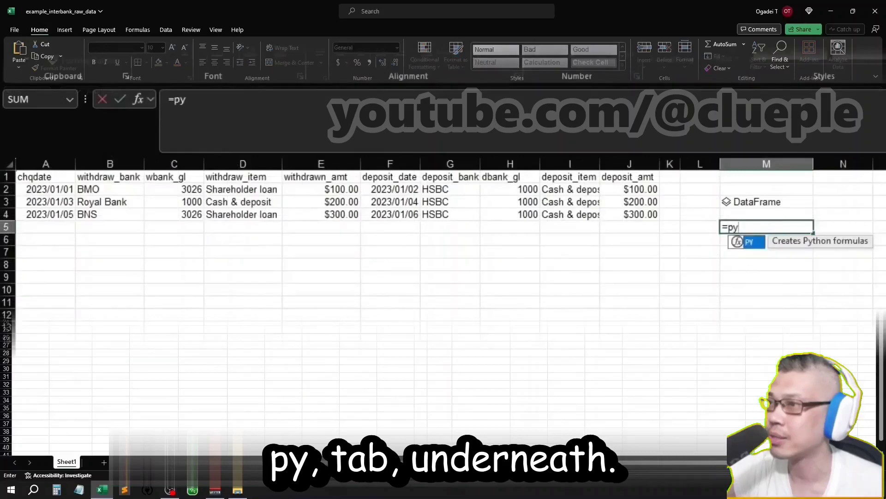
{"action": "type", "text": "df"}
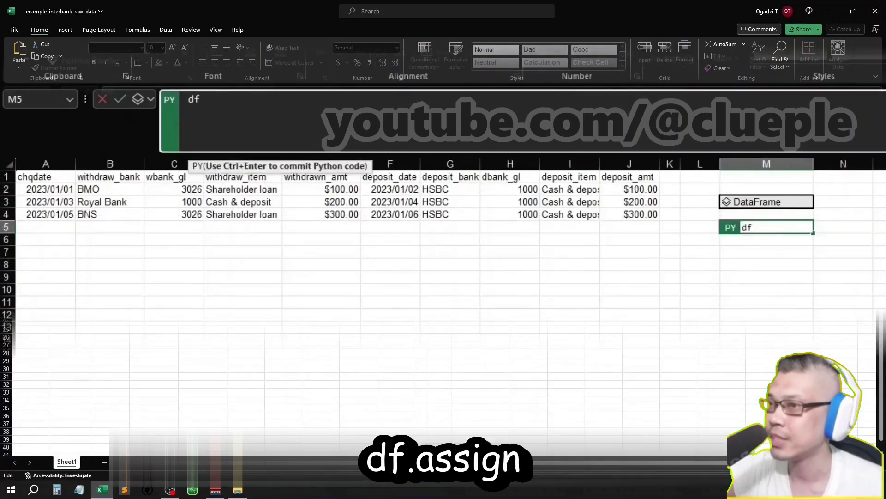
{"action": "type", "text": " = df.assign("}
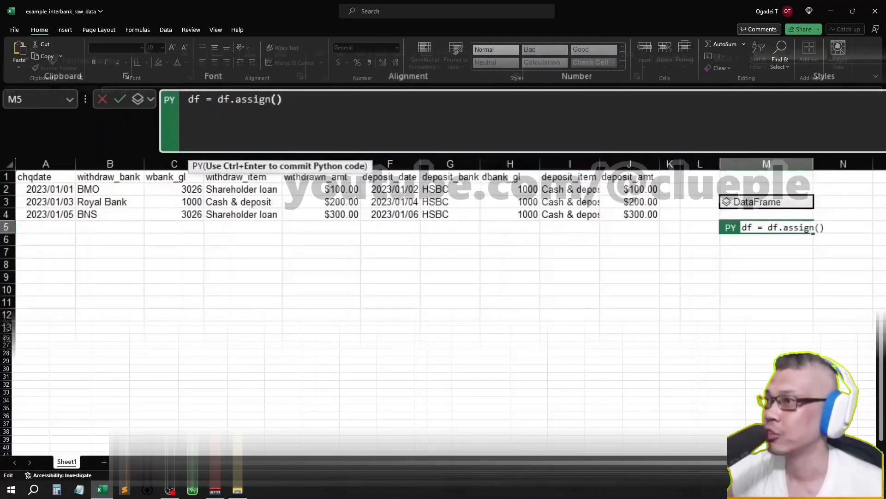
{"action": "key", "text": "Return"}
{"action": "type", "text": "je"}
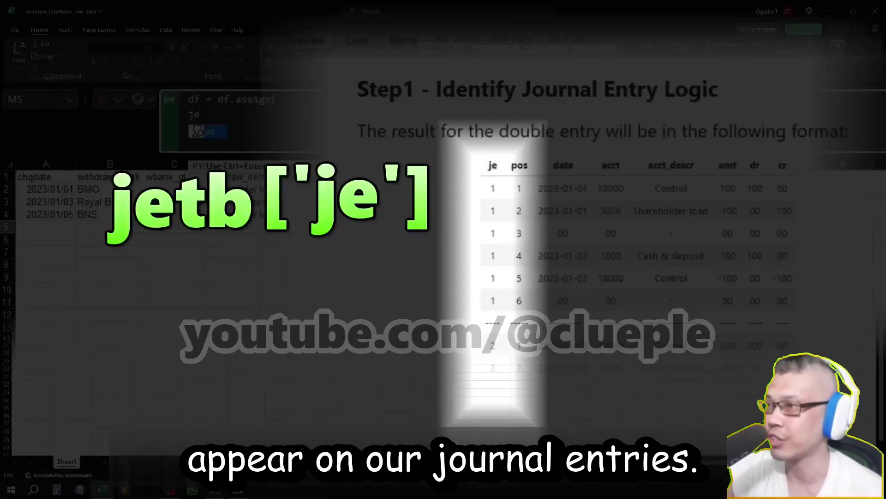
{"action": "type", "text": "="}
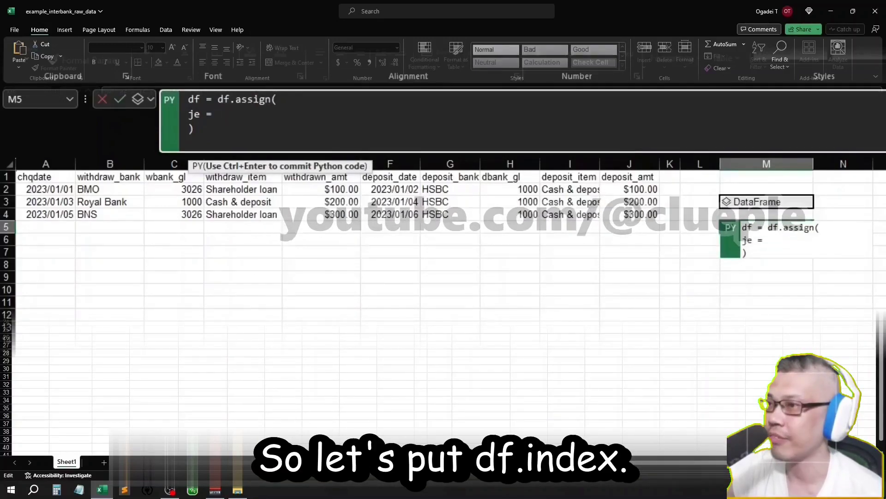
{"action": "type", "text": "df.index "}
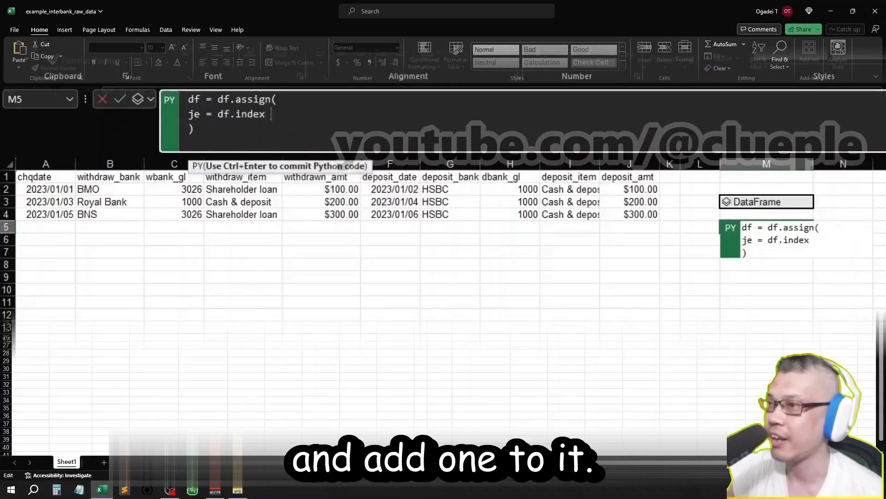
{"action": "type", "text": "+ 1"}
{"action": "key", "text": "BackSpace"}
{"action": "key", "text": "BackSpace"}
{"action": "key", "text": "BackSpace"}
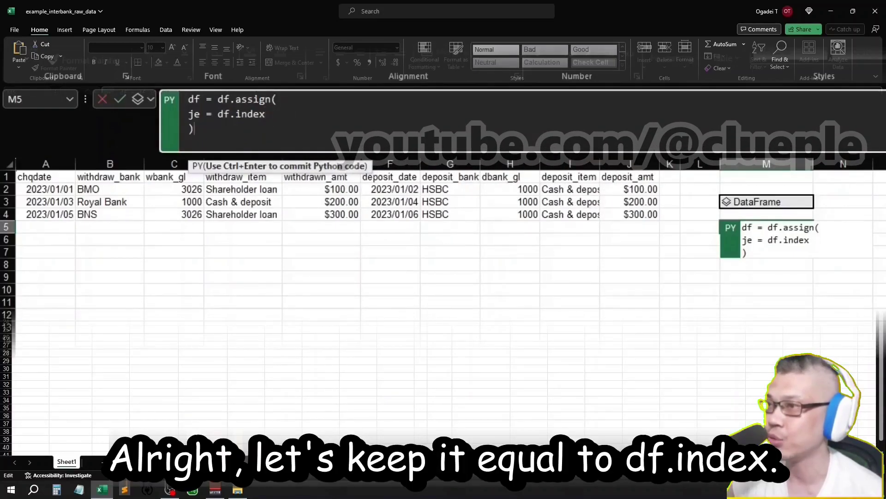
Add a closing df line to the M5 Python code, run it and preview the DataFrame
{"action": "key", "text": "Return"}
{"action": "type", "text": "df"}
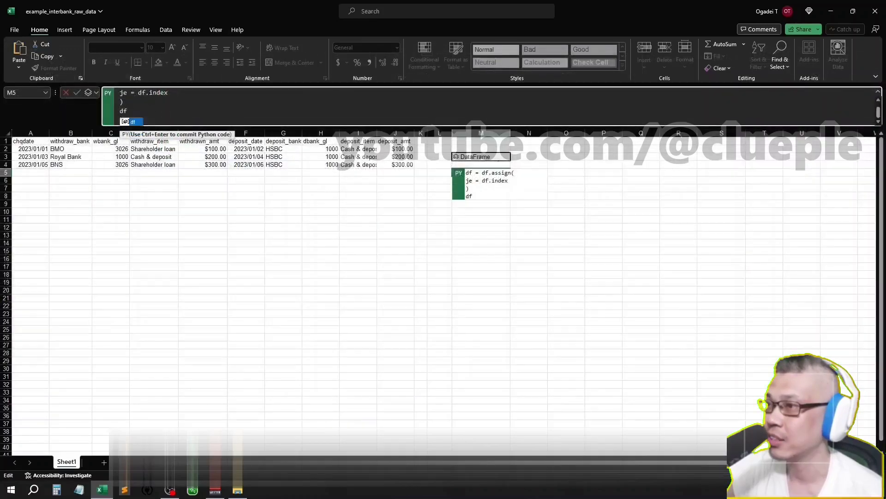
{"action": "key", "text": "ctrl+Return"}
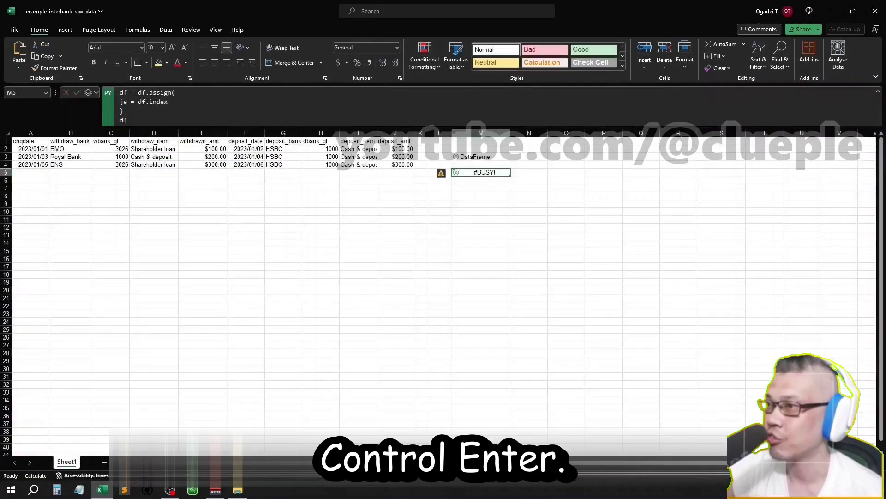
{"action": "key", "text": "ctrl+shift+F5"}
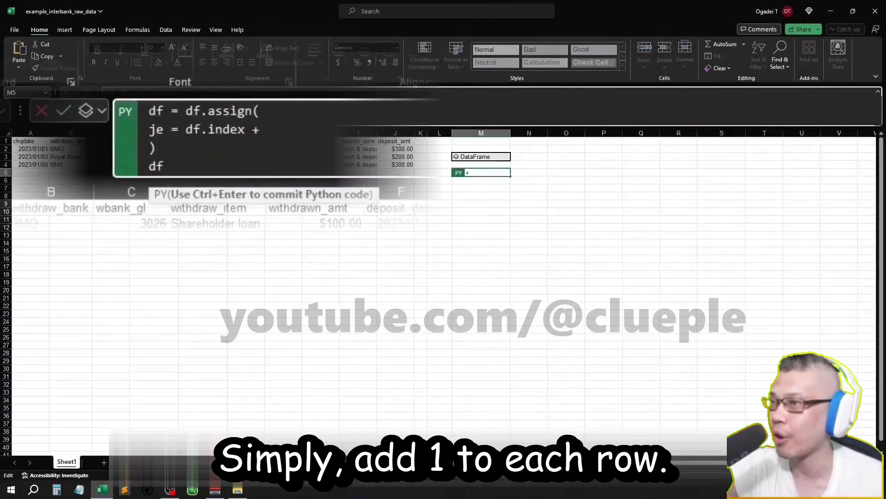
Change the je expression in M5 to df.index + 1, run the code and preview the DataFrame
{"action": "type", "text": "1"}
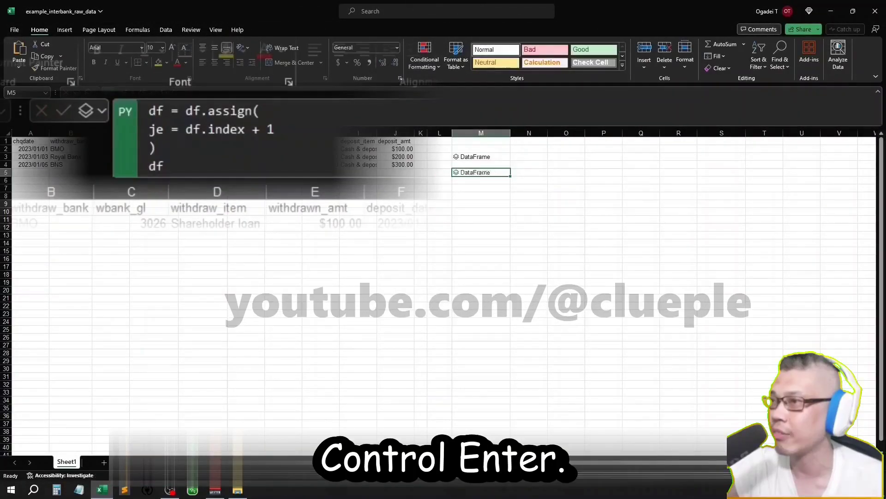
{"action": "key", "text": "ctrl+shift+F5"}
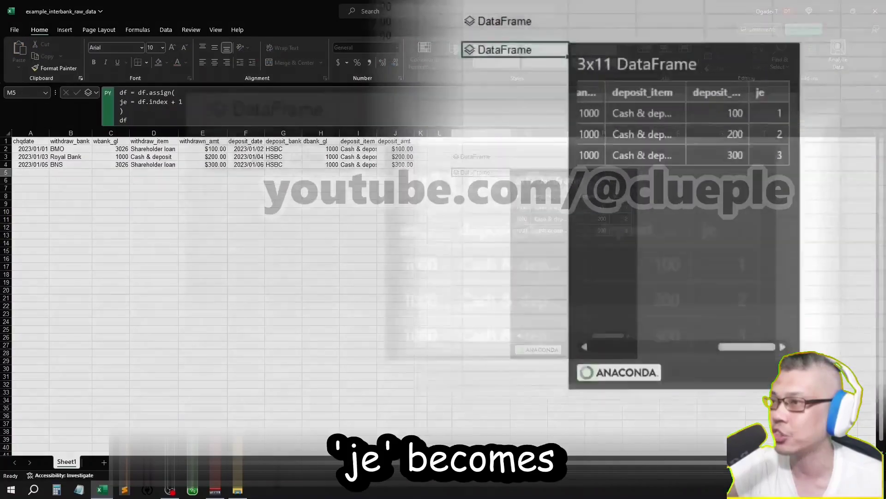